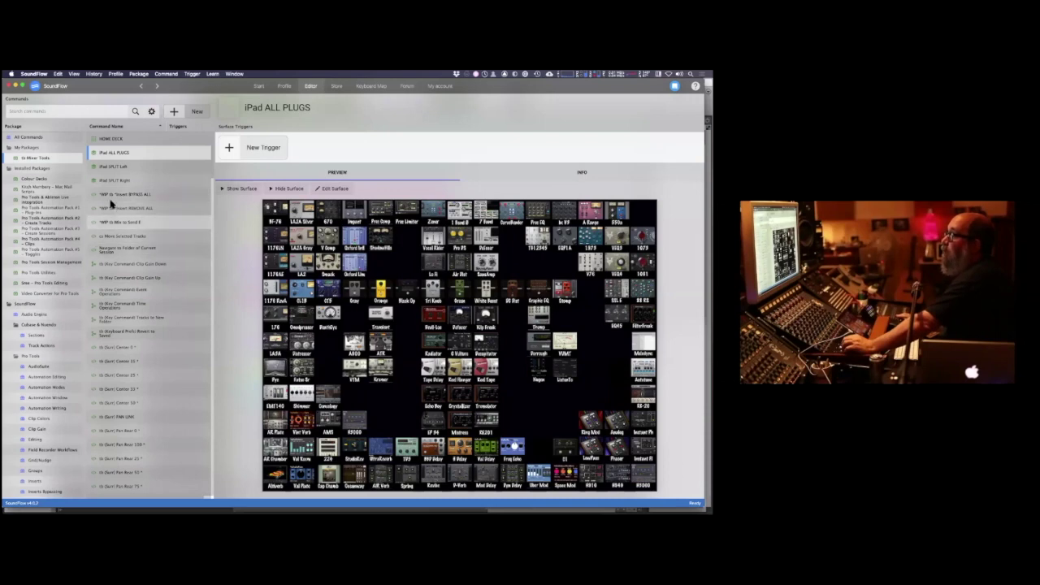
left_click(196, 112)
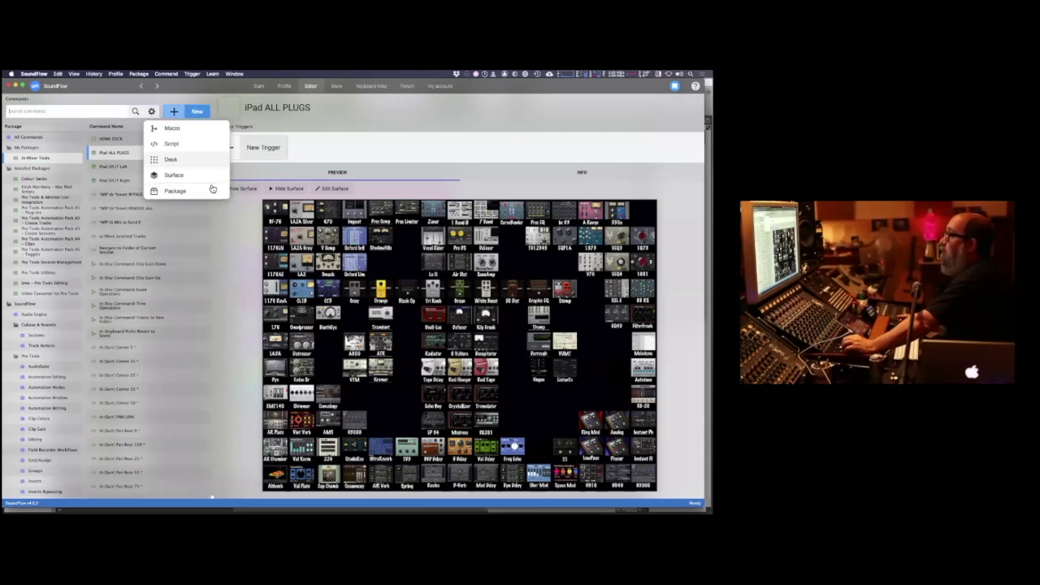
left_click(181, 130)
left_click(388, 316)
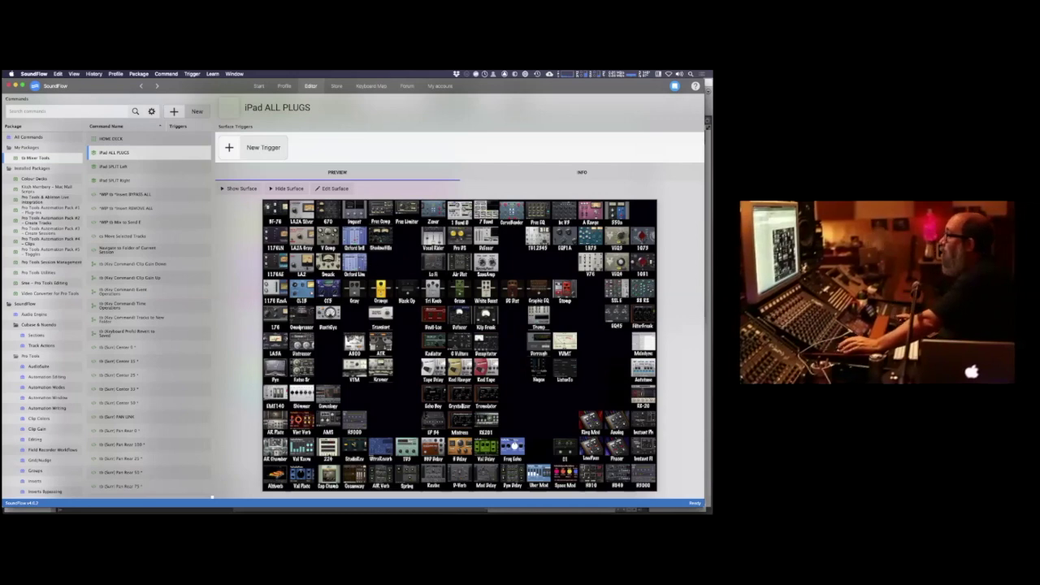
Preview the iPad SPLIT Left and iPad SPLIT Right surfaces, ending on iPad SPLIT Left
left_click(114, 167)
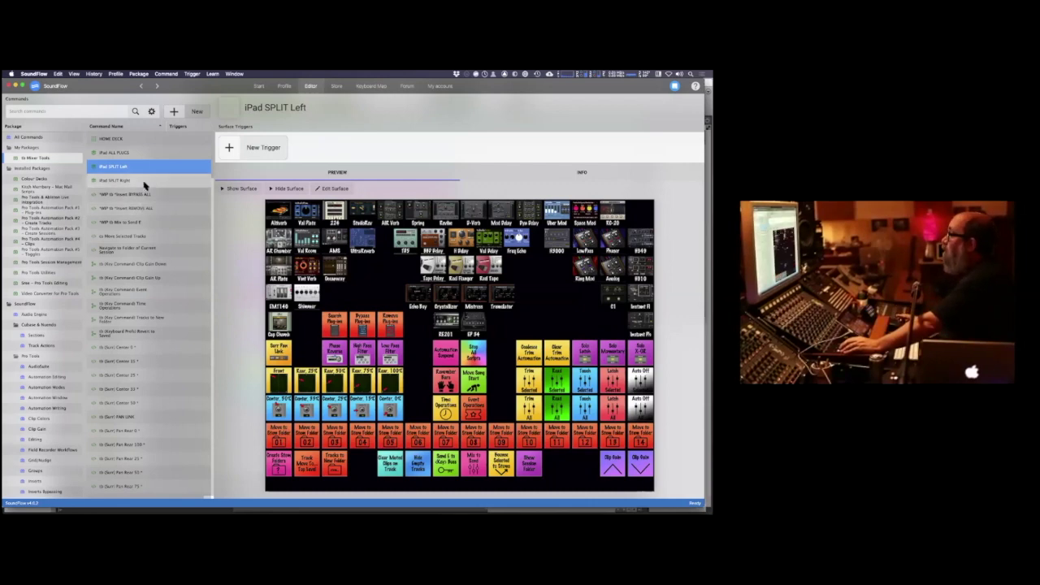
left_click(143, 185)
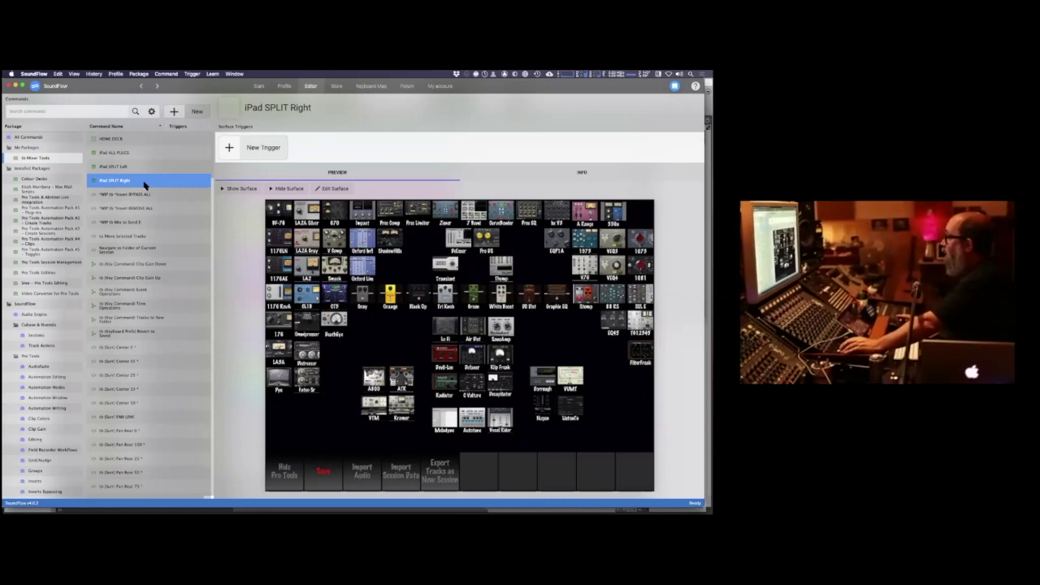
left_click(137, 171)
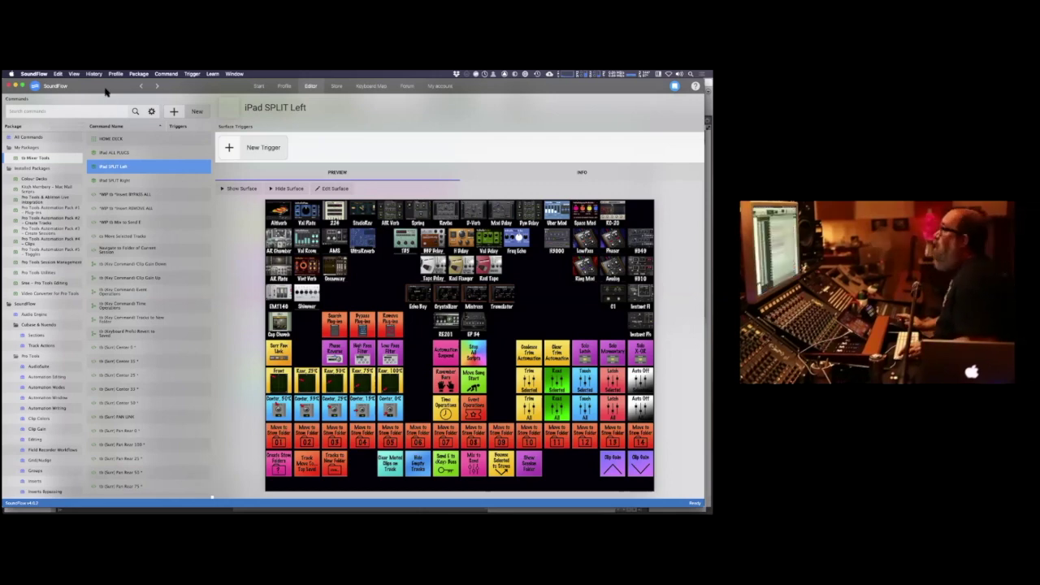
Switch to Pro Tools and place the edit cursor at about 01:00:22:00 on the SoloGtr track
key("super+Tab")
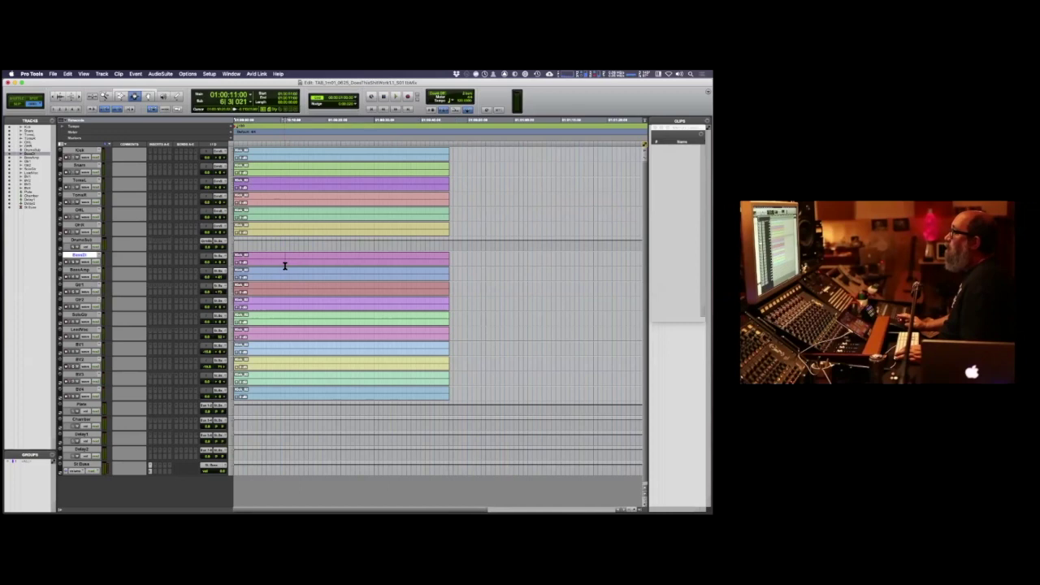
left_click_drag(277, 253, 406, 288)
left_click(328, 285)
left_click(340, 312)
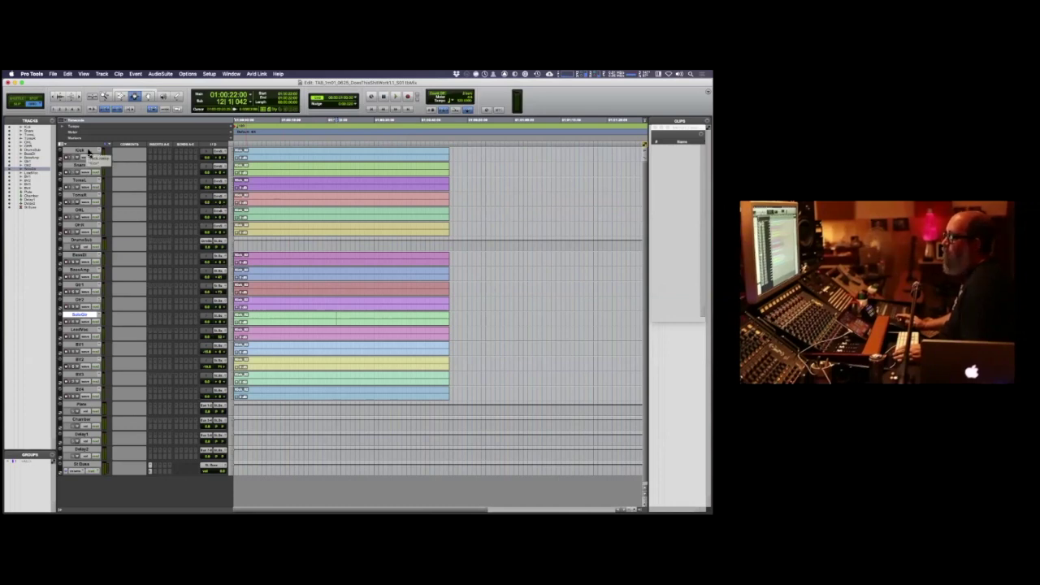
Examine the session's track layout by selecting the drum tracks, the bass tracks, LeadVoc, Kick and St Buss
left_click(89, 152)
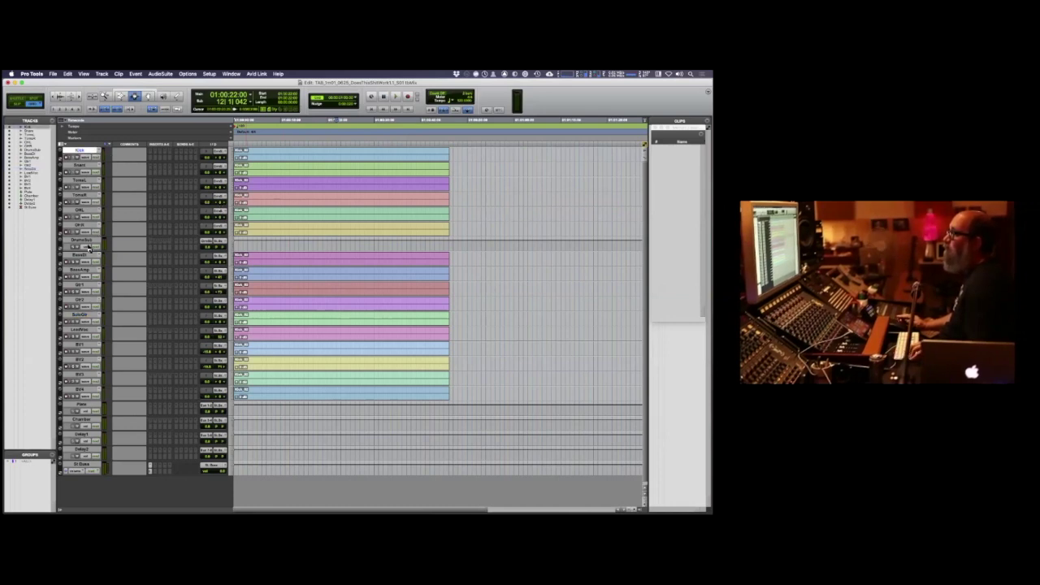
left_click(90, 243, "shift")
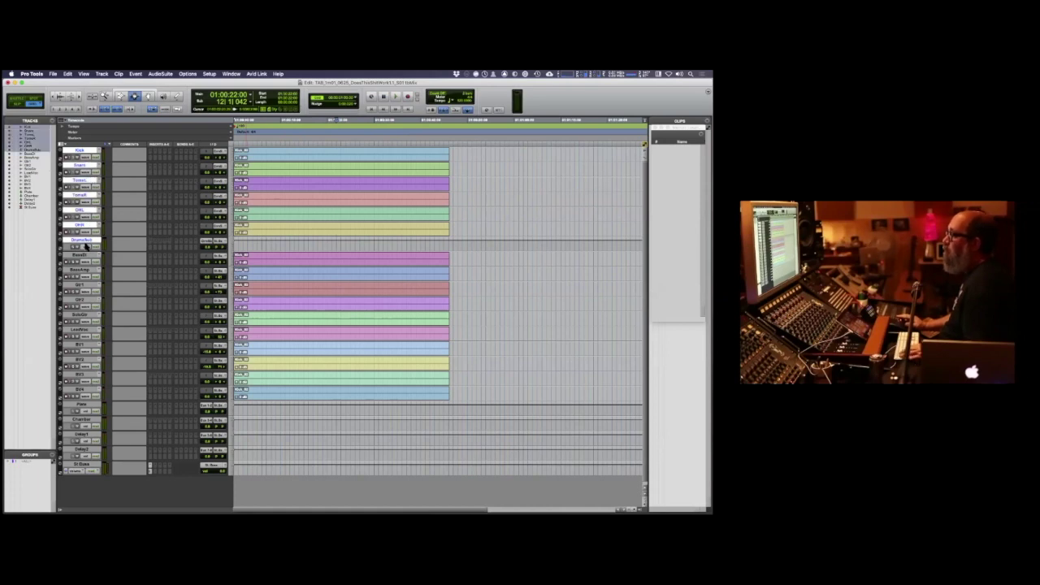
left_click_drag(89, 259, 85, 271)
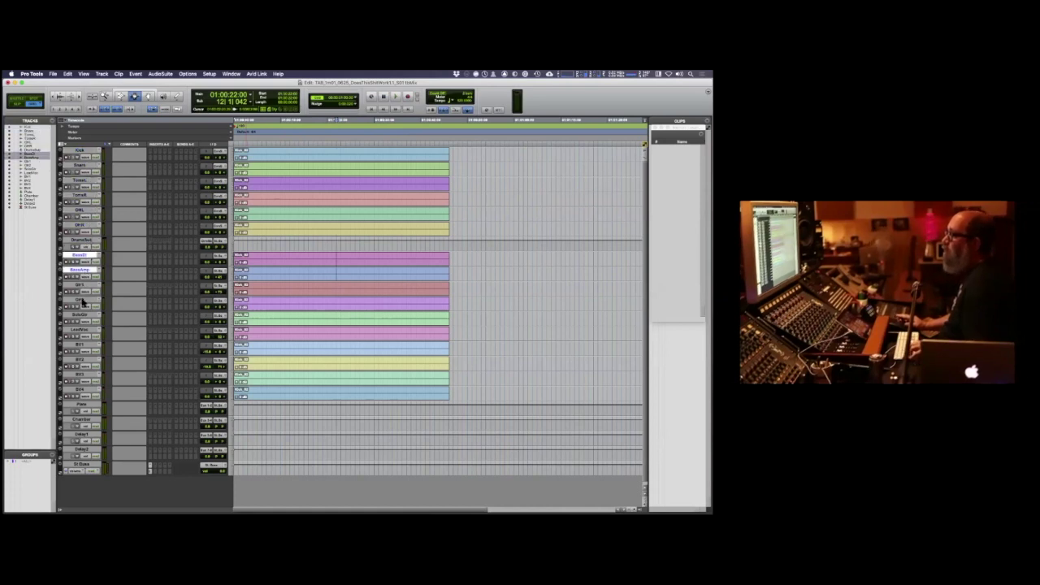
left_click(84, 331)
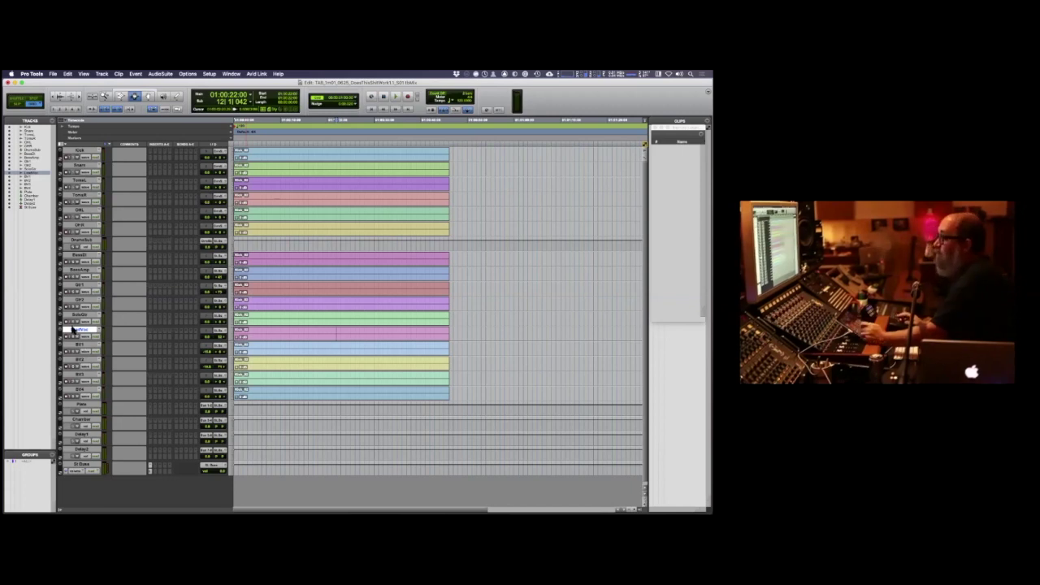
left_click(71, 152)
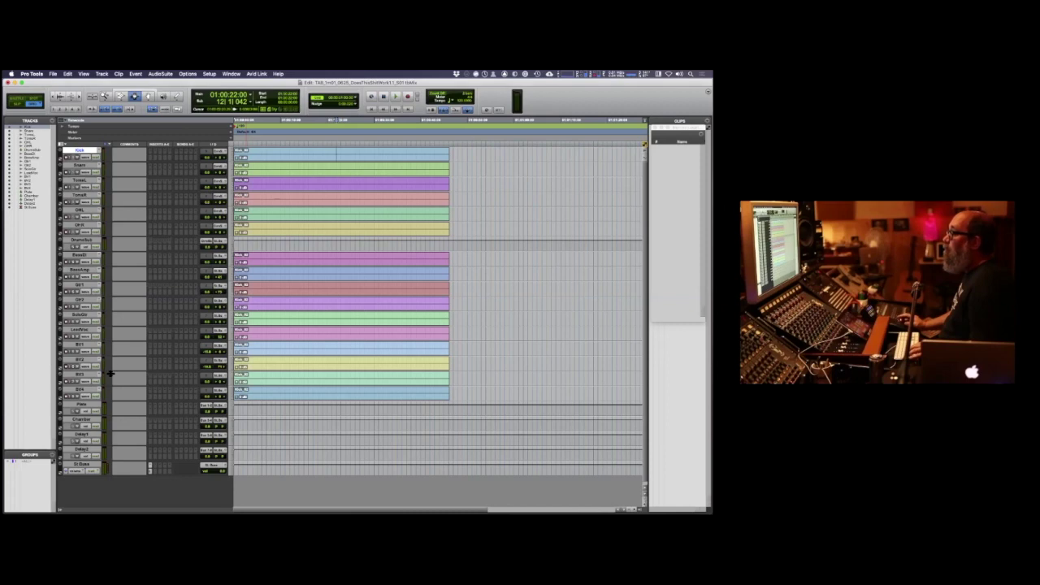
left_click(95, 463)
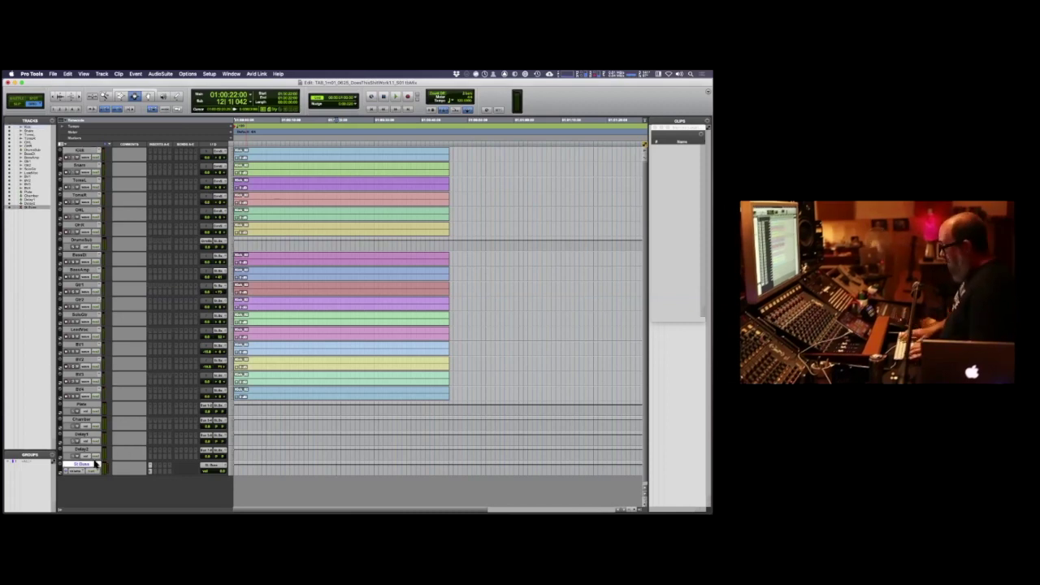
Show the mixer and inspect the Impact compressor inserted on the St Buss track, including its side-chain key input
key("super+equal")
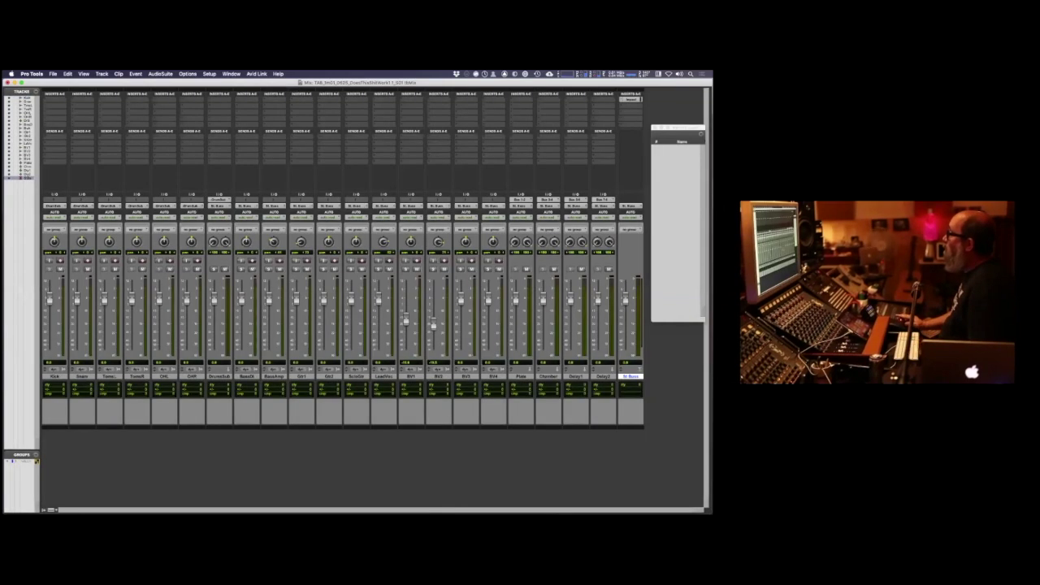
left_click(630, 98)
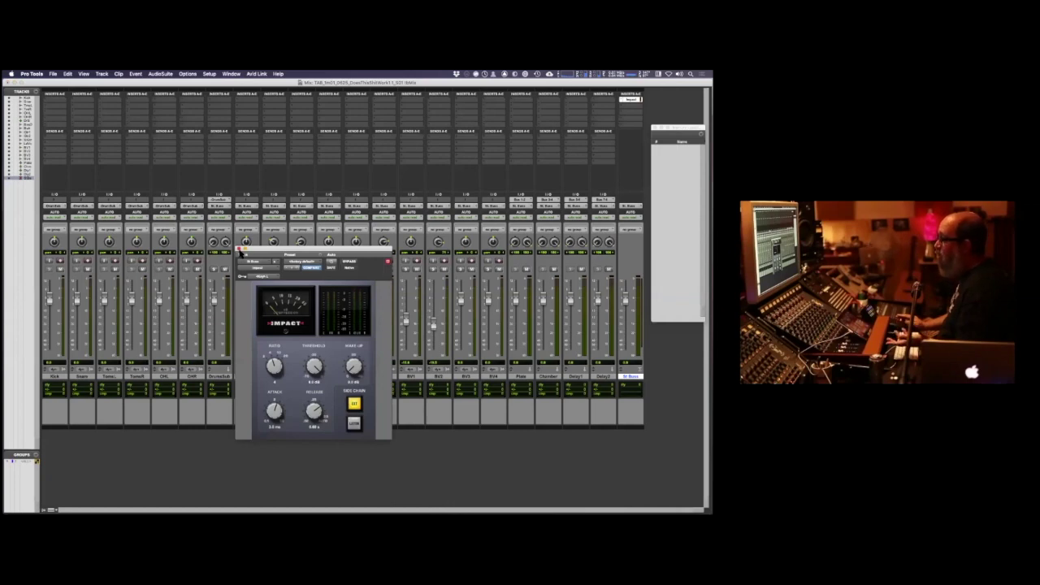
left_click(240, 251)
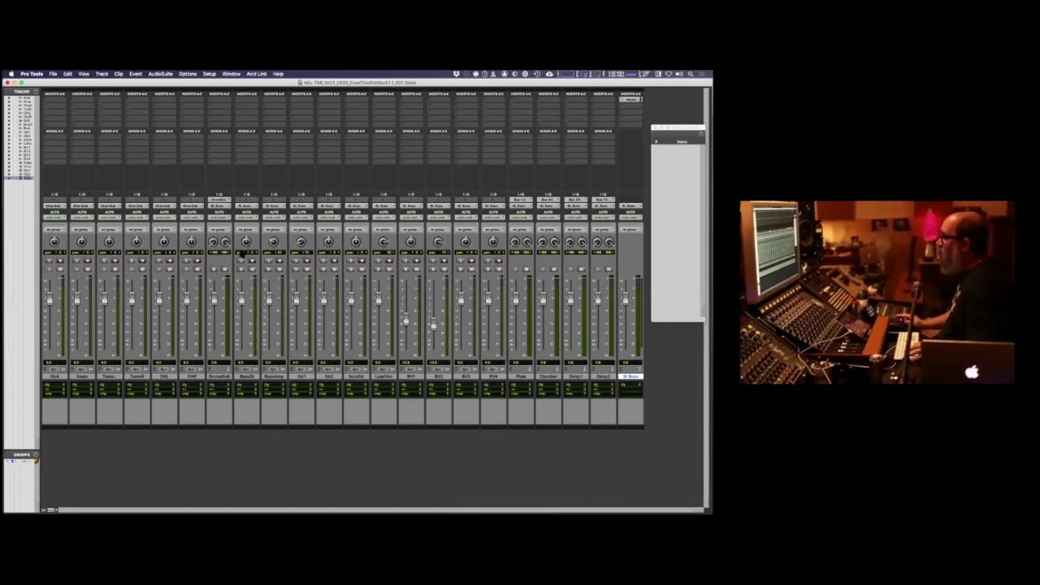
Select the tracks from DrumsSub through Delay2 in the Edit window and assign their Send E to the side-chain key bus
key("super+equal")
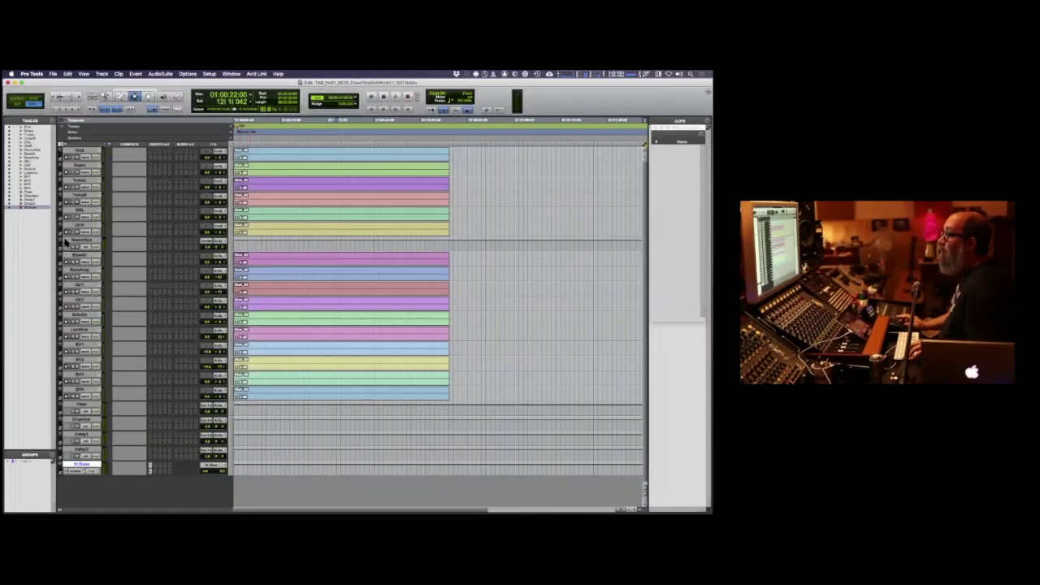
left_click(84, 242)
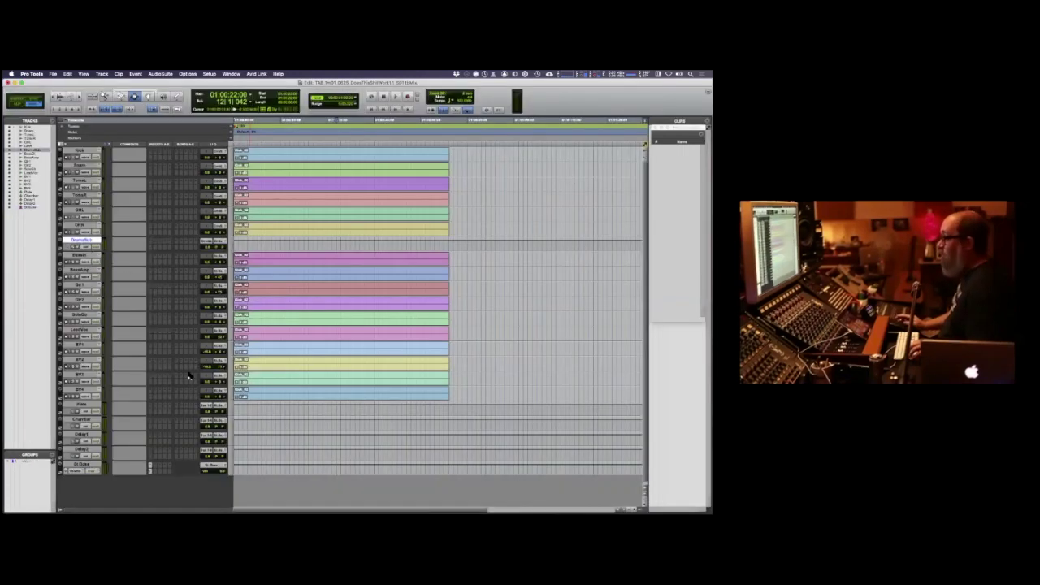
left_click(95, 452, "shift")
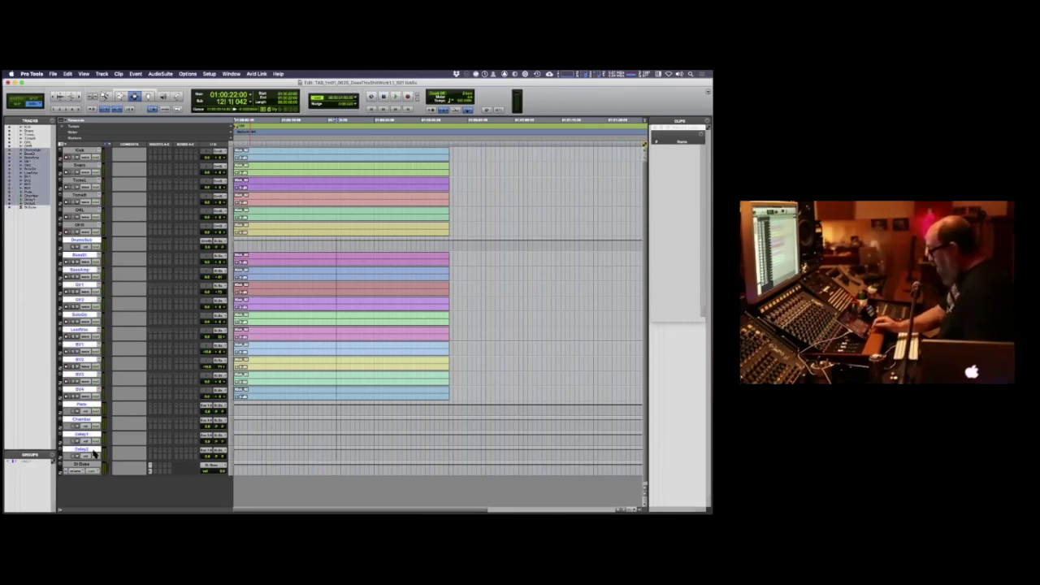
left_click(94, 454, "ctrl+super")
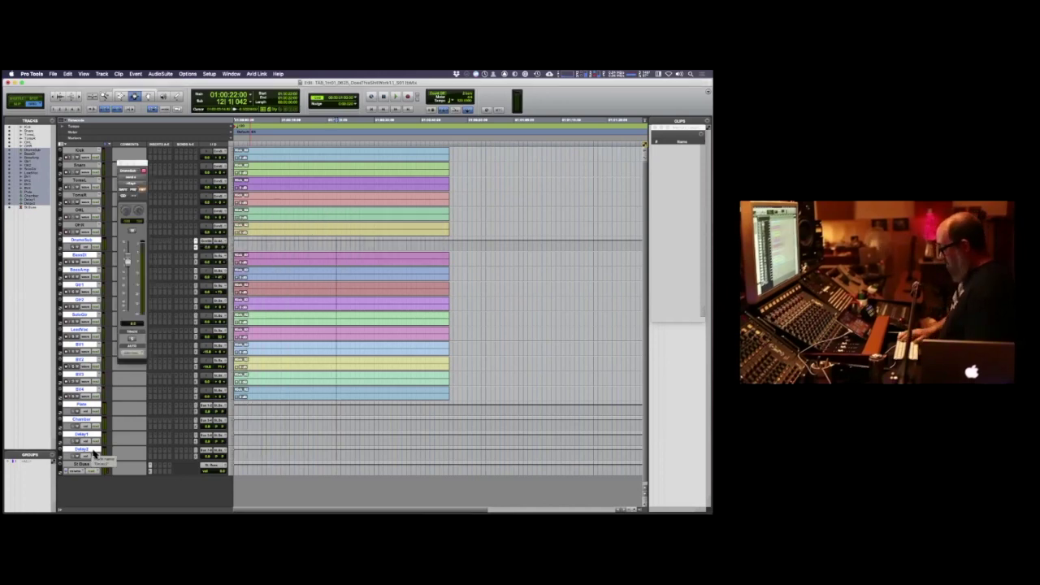
Copy the current volume, pan and mute values of the selected tracks to Send E in the mixer
key("super+equal")
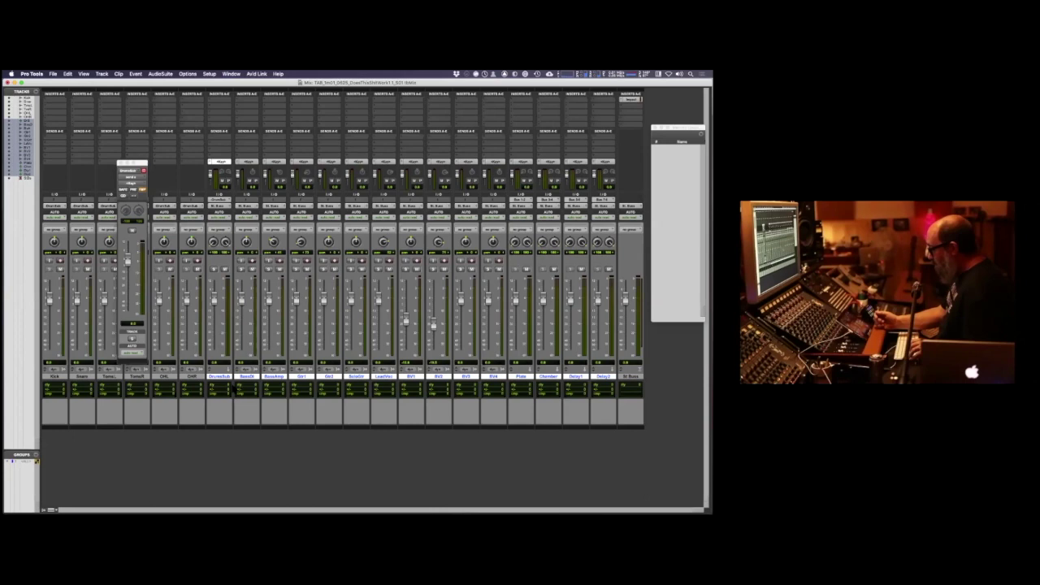
key("super+s")
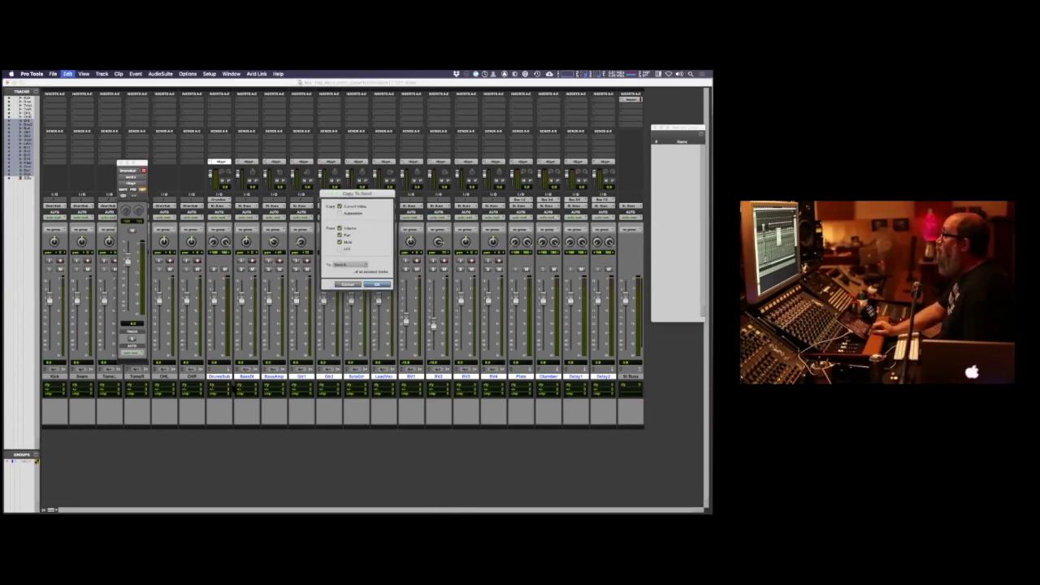
key("Return")
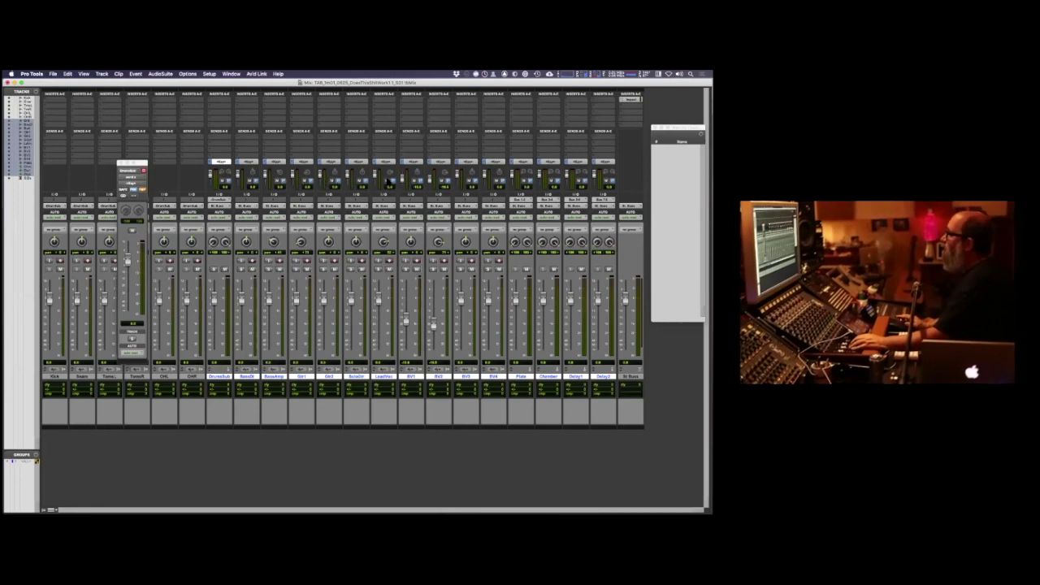
Check the Impact compressor on the St Buss track and close its plug-in window
left_click(220, 161)
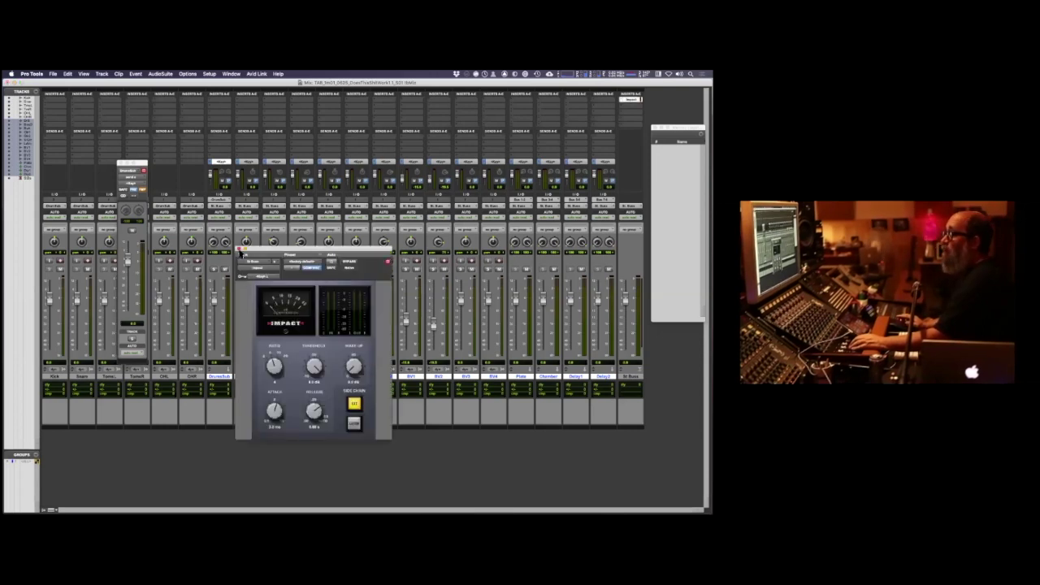
left_click(239, 252)
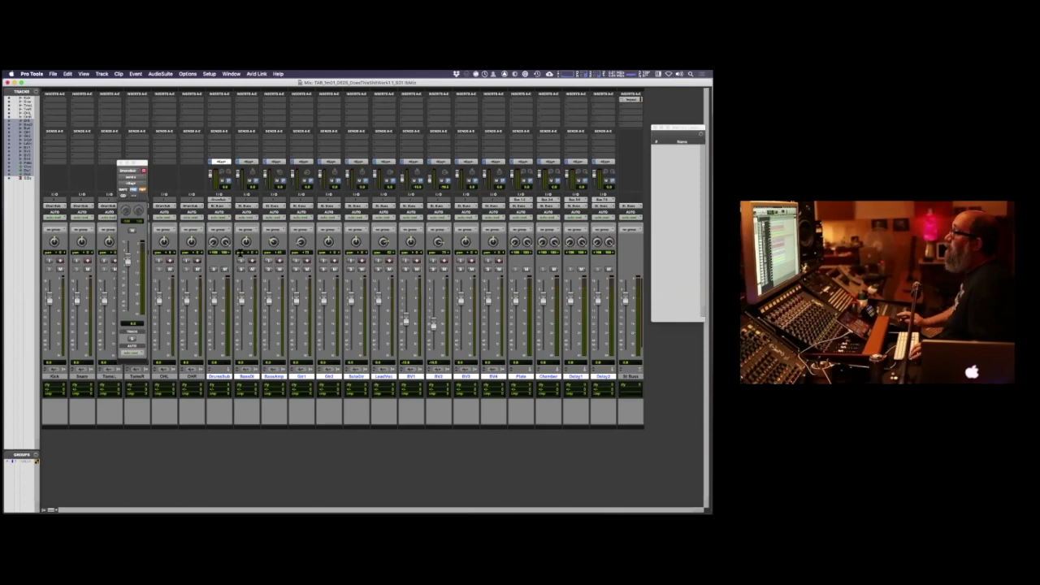
Create six stem folders from the Edit window with the SoundFlow command and place them at the top of the session
key("super+equal")
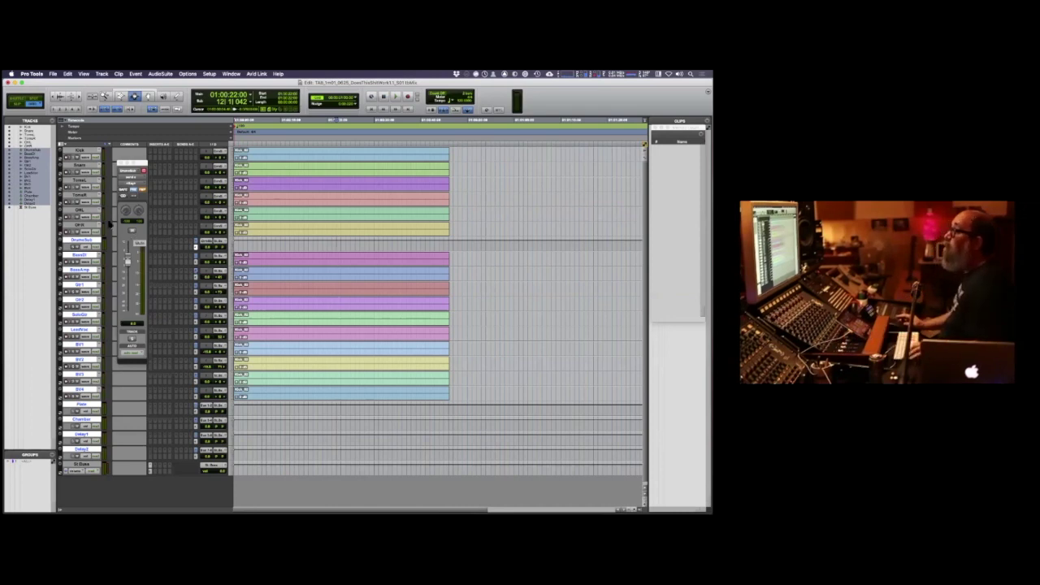
left_click(81, 241)
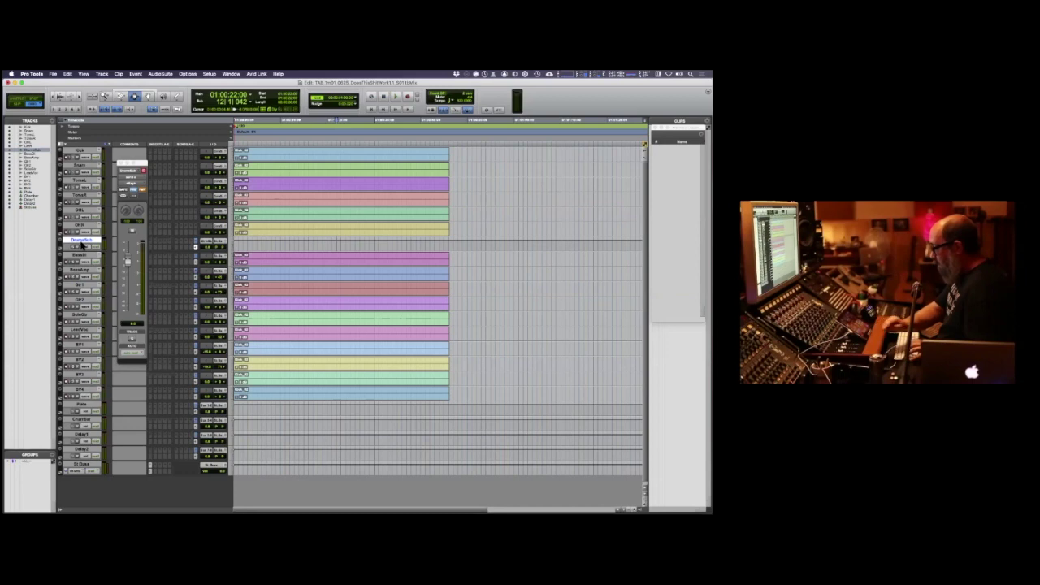
key("ctrl+alt+s")
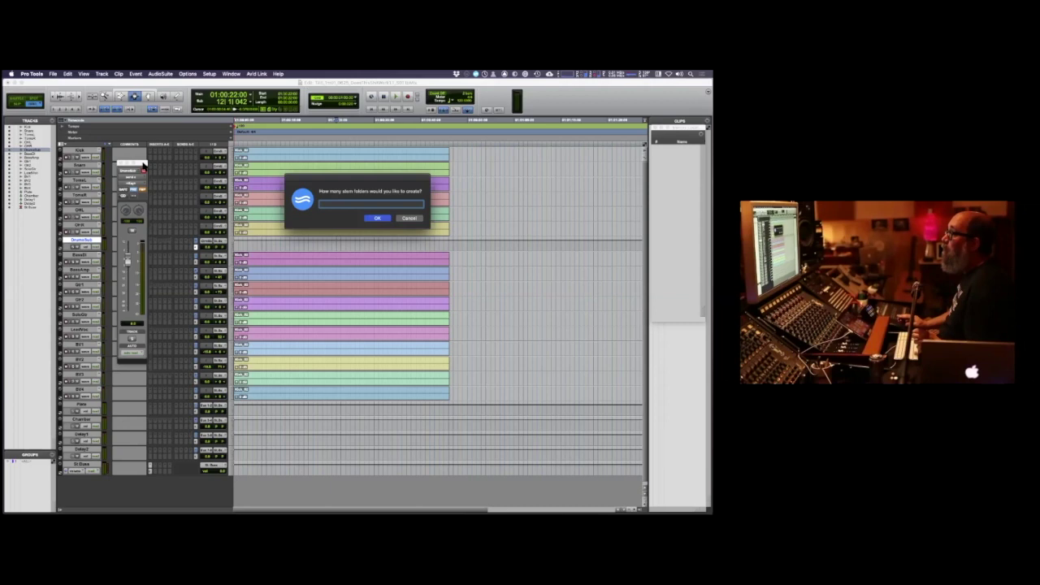
left_click_drag(144, 166, 34, 132)
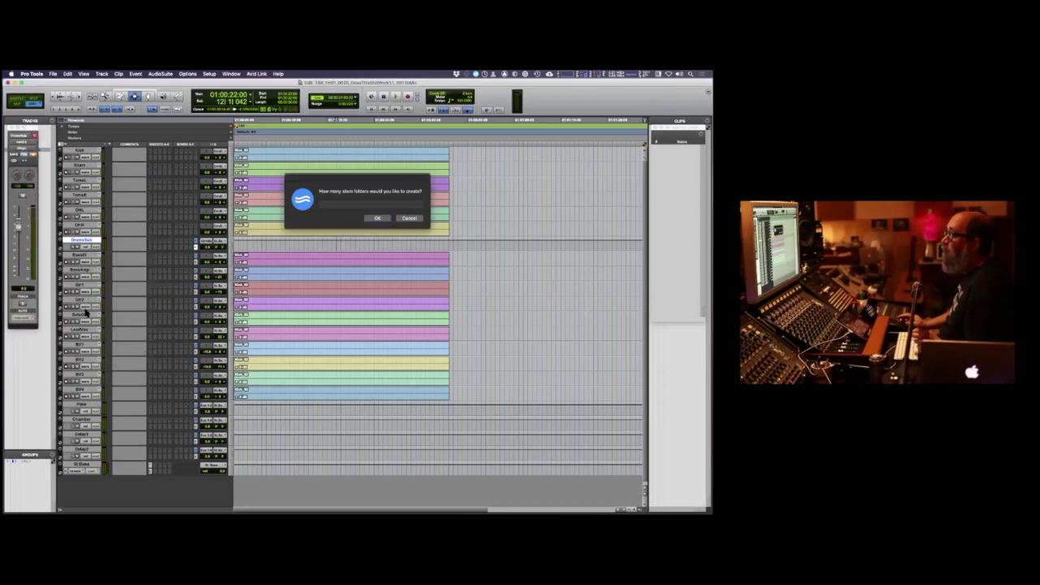
left_click(334, 206)
type("8")
key("Return")
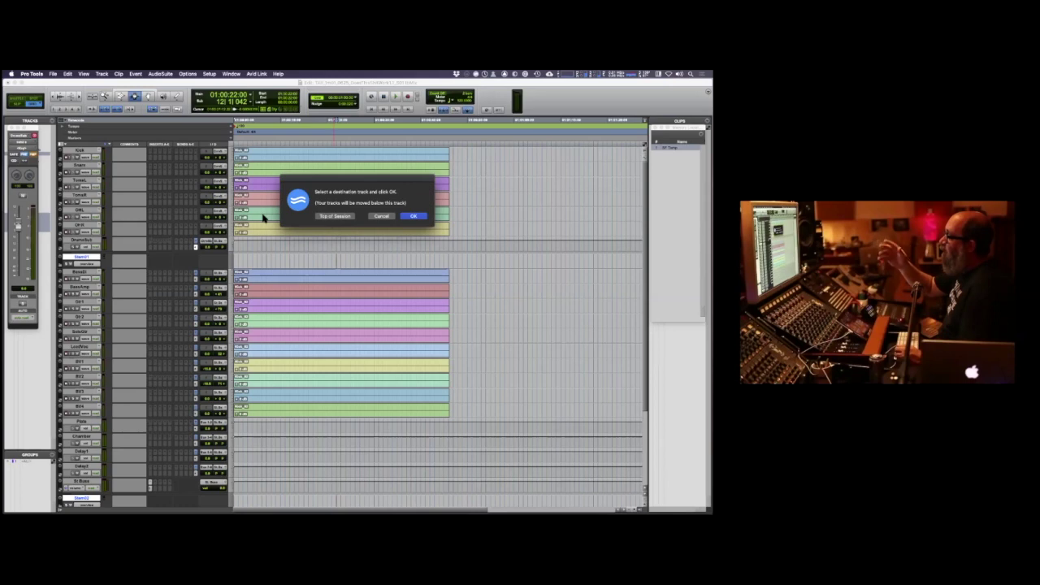
left_click(327, 217)
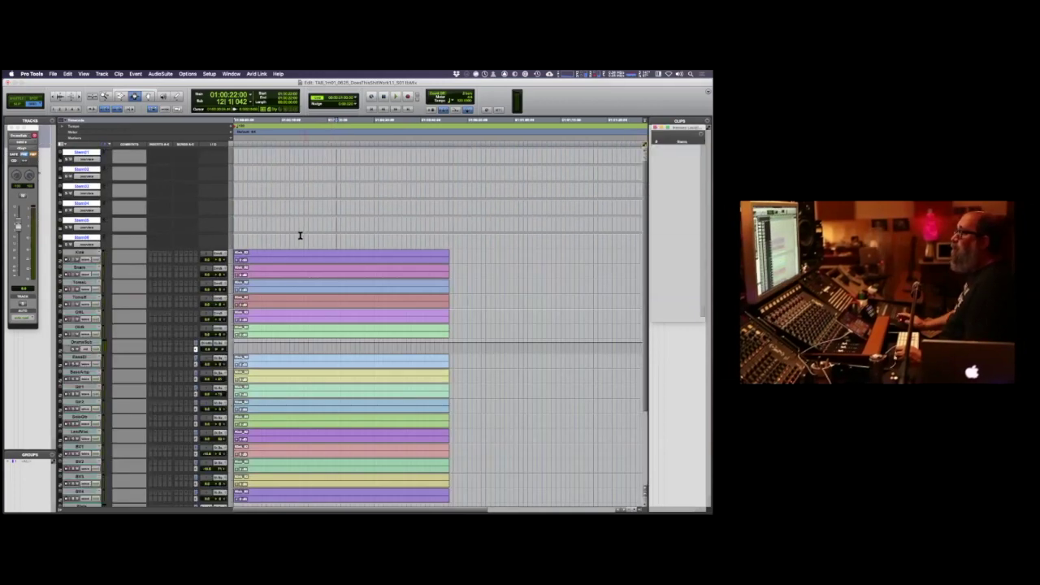
Move the tracks from Kick through DrumsSub into the first stem folder and BassDI and BassAmp into the second
left_click(91, 256)
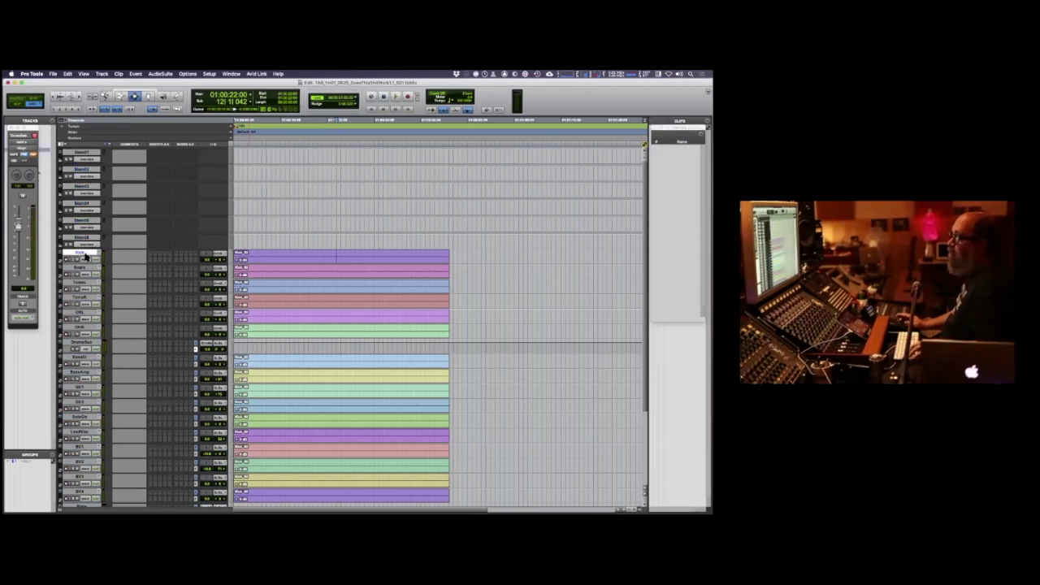
left_click(89, 345, "shift")
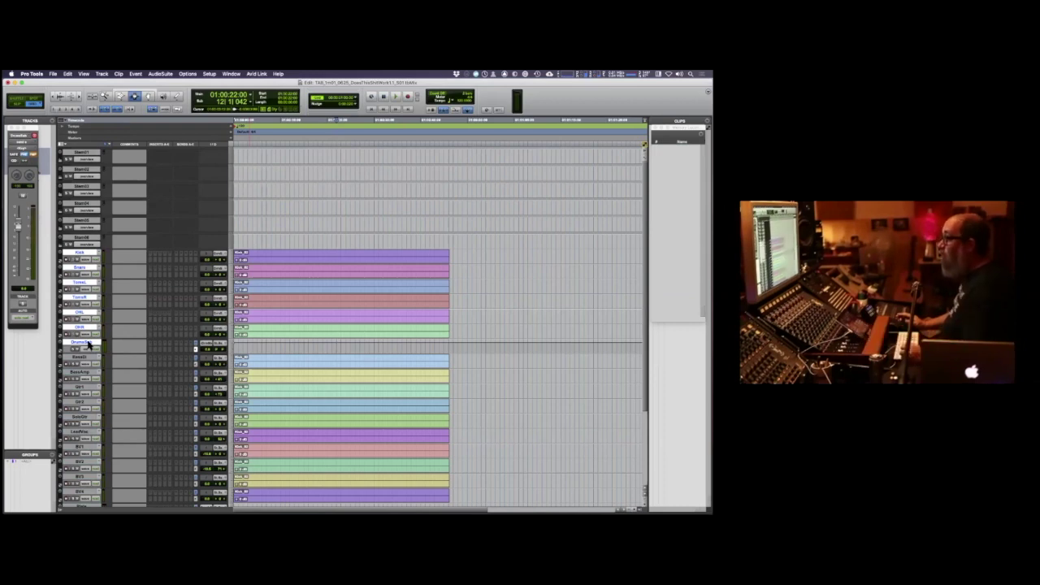
left_click_drag(89, 345, 85, 161)
left_click(83, 373, "shift")
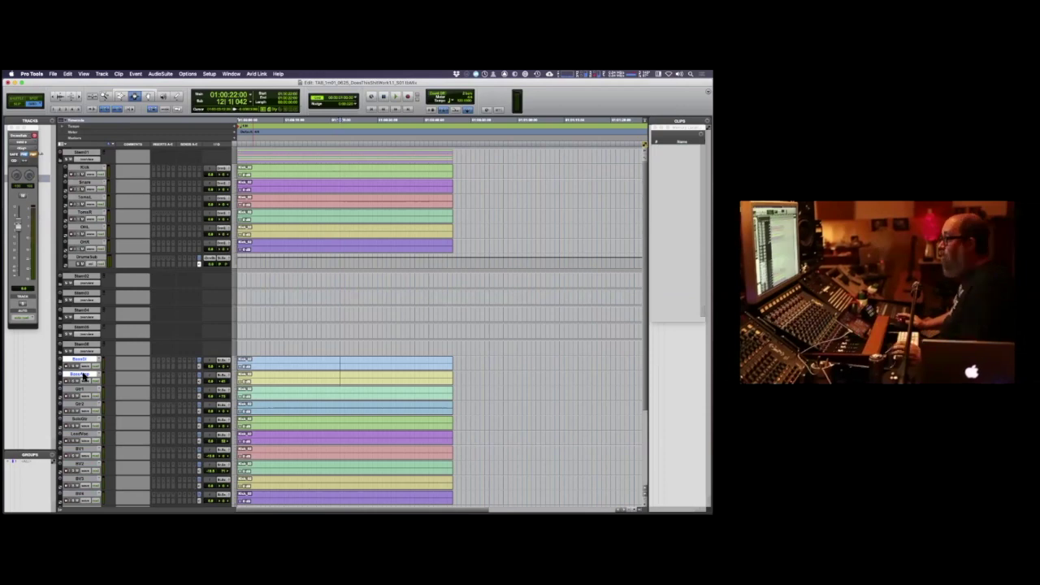
left_click_drag(83, 374, 82, 292)
Move the Gtr1 and Gtr2 tracks into the third stem folder
left_click(82, 391)
left_click(86, 407, "shift")
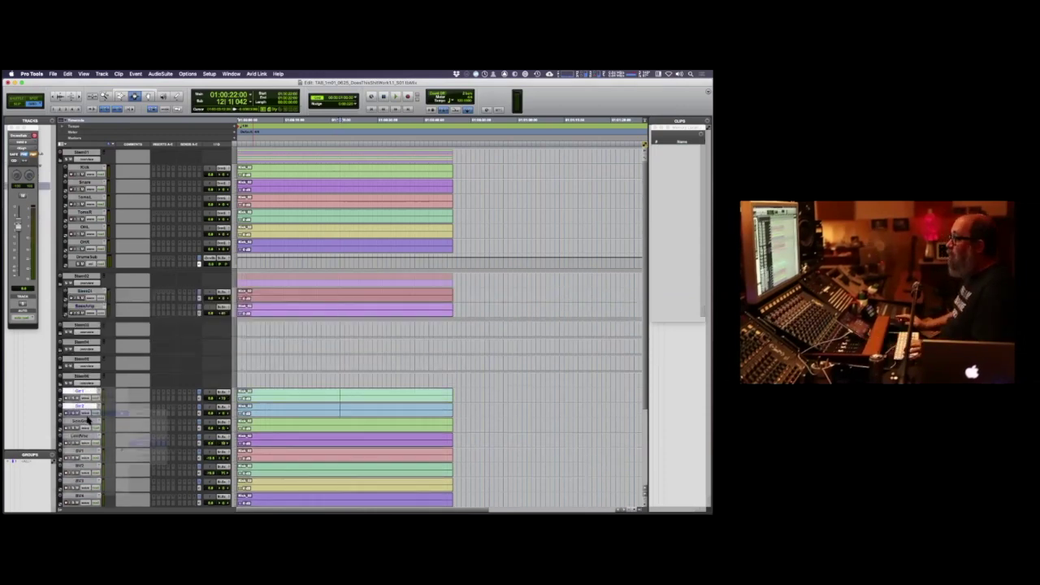
left_click_drag(85, 407, 81, 340)
Move the solo guitar track into the fourth stem folder and the LeadVox track into the fifth
left_click(87, 424)
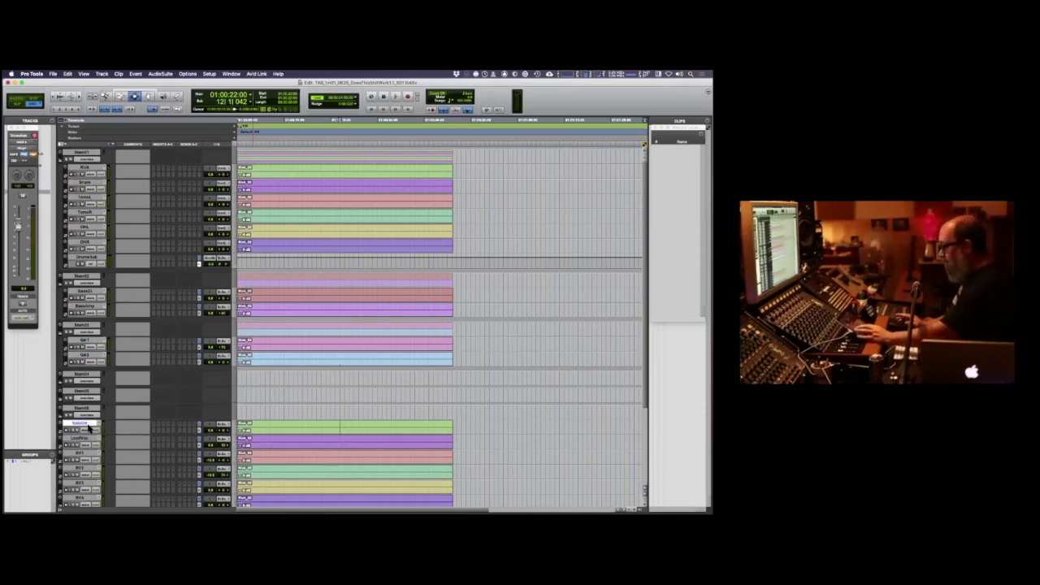
right_click(88, 429)
left_click(146, 478)
left_click(85, 441)
right_click(84, 441)
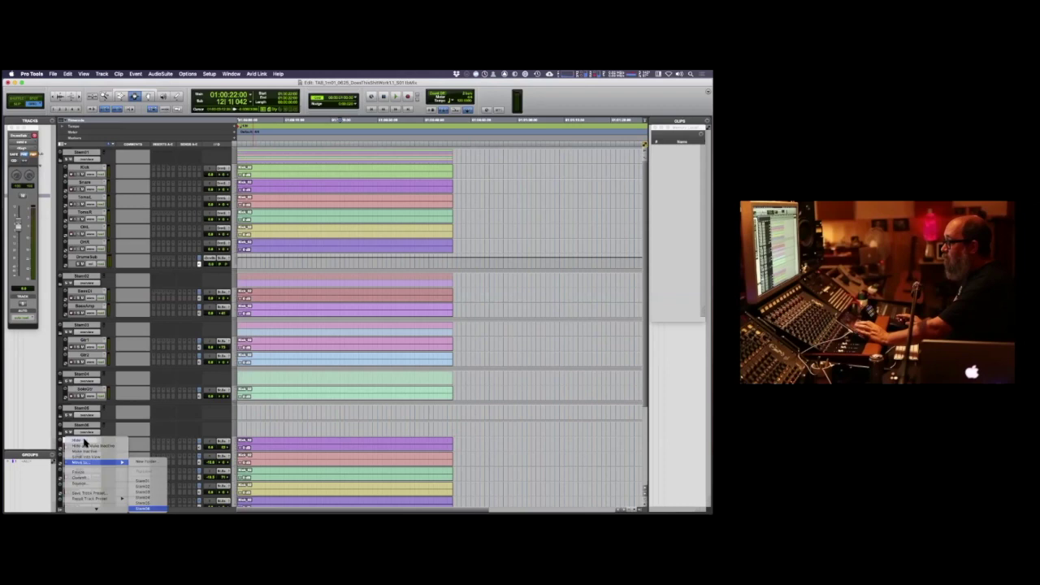
left_click(146, 478)
left_click_drag(84, 440, 86, 417)
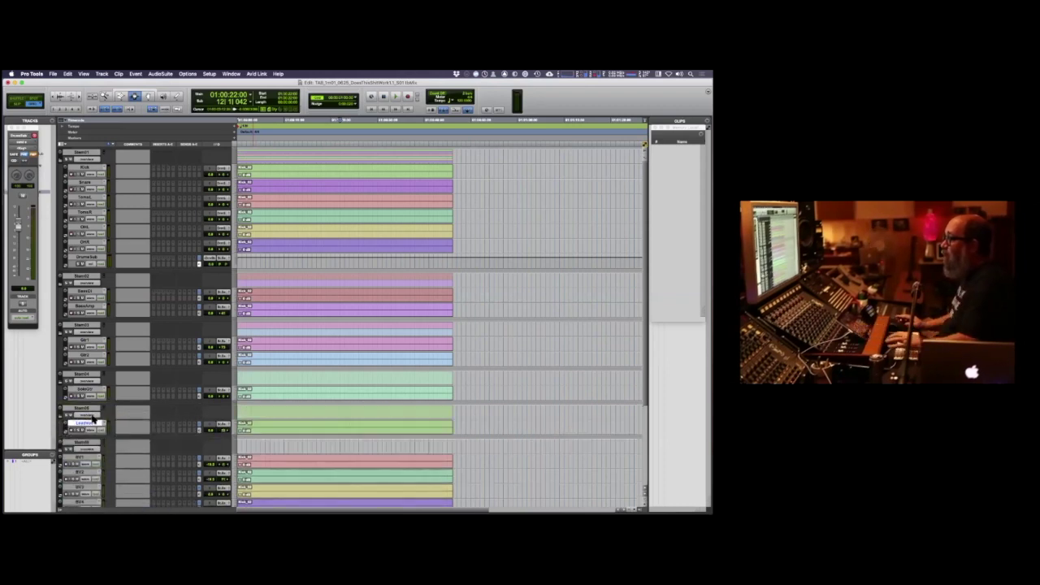
Move the background vocal tracks BV1 through BV4 into the sixth stem folder
left_click(83, 461)
scroll(84, 461, "down", 2)
left_click(84, 474, "shift")
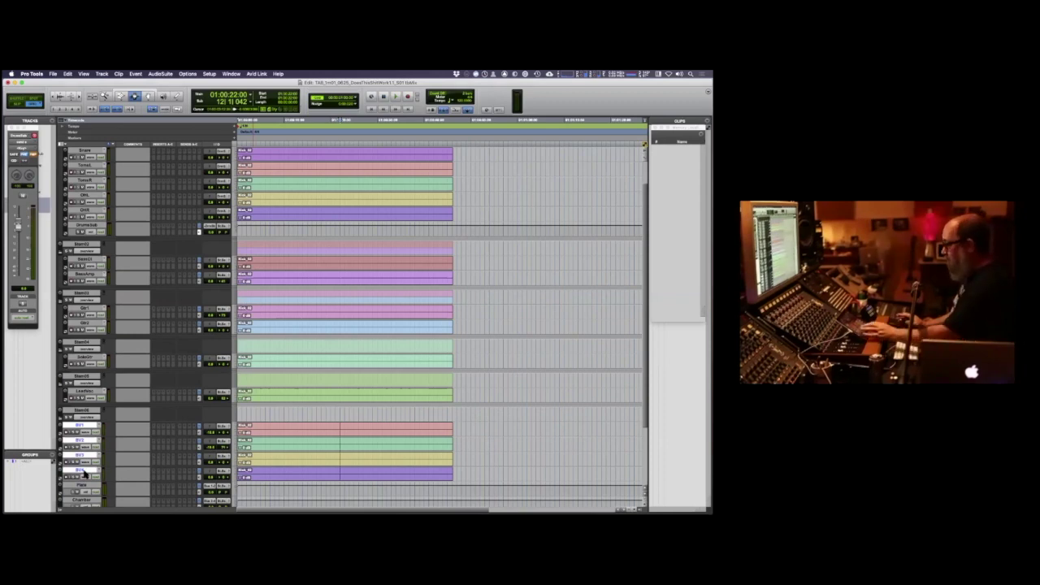
left_click_drag(82, 473, 83, 470)
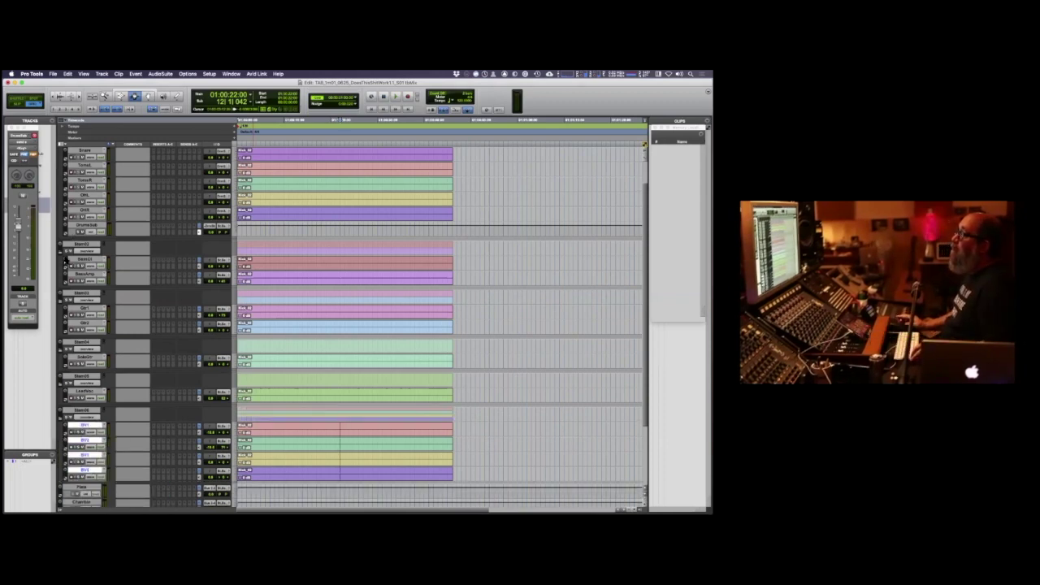
Collapse all stem folders and enter the comments Drums, Bass and Gtrs for the first three folders
left_click(64, 257, "alt")
left_click(125, 159)
key("Tab")
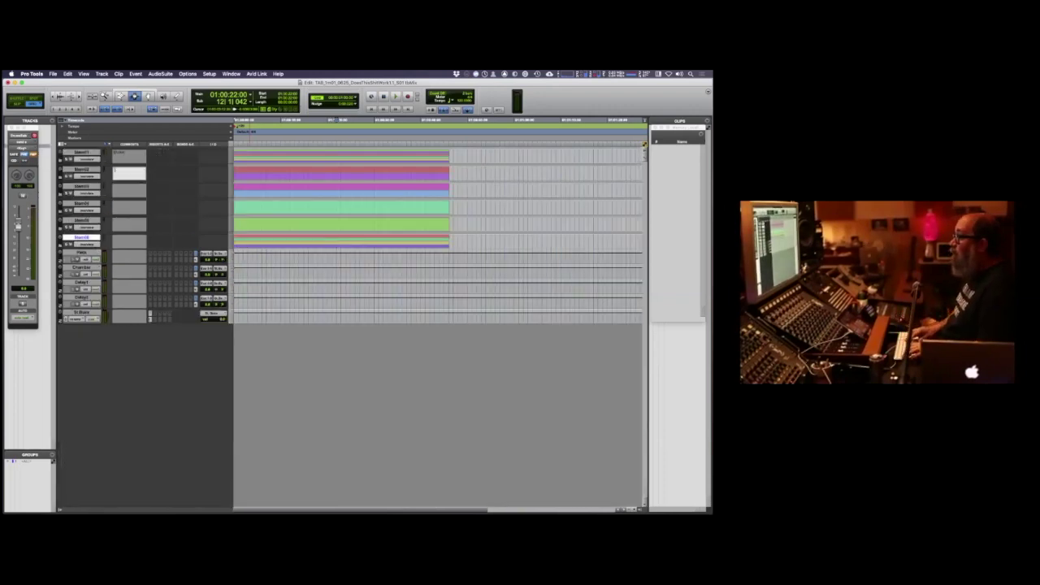
key("Tab")
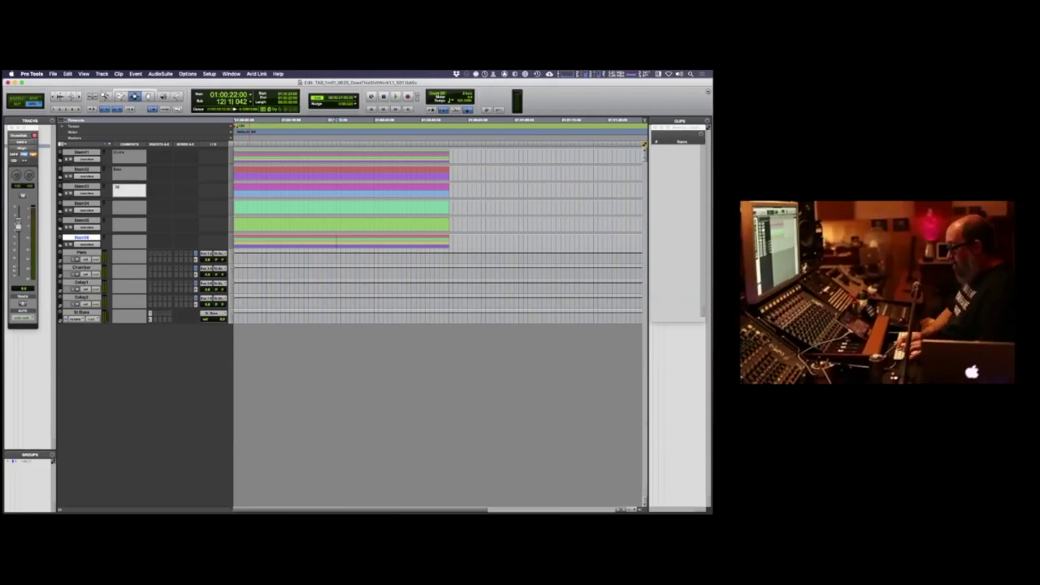
type("Gtrs")
key("Tab")
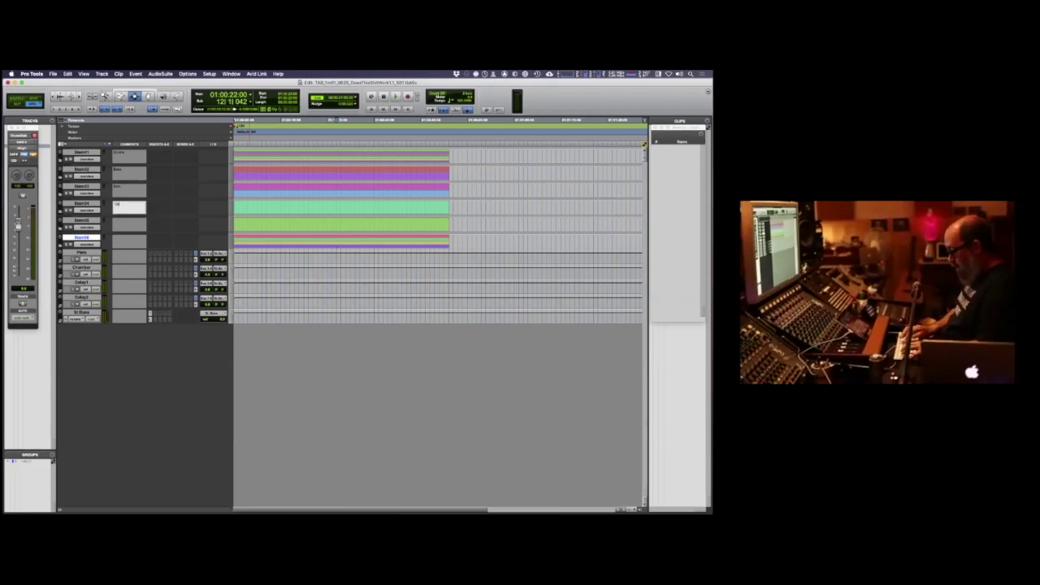
Enter short comments identifying the fourth, fifth and sixth stem folders as solo, lead vocal and background vocals
type("Lead")
key("Tab")
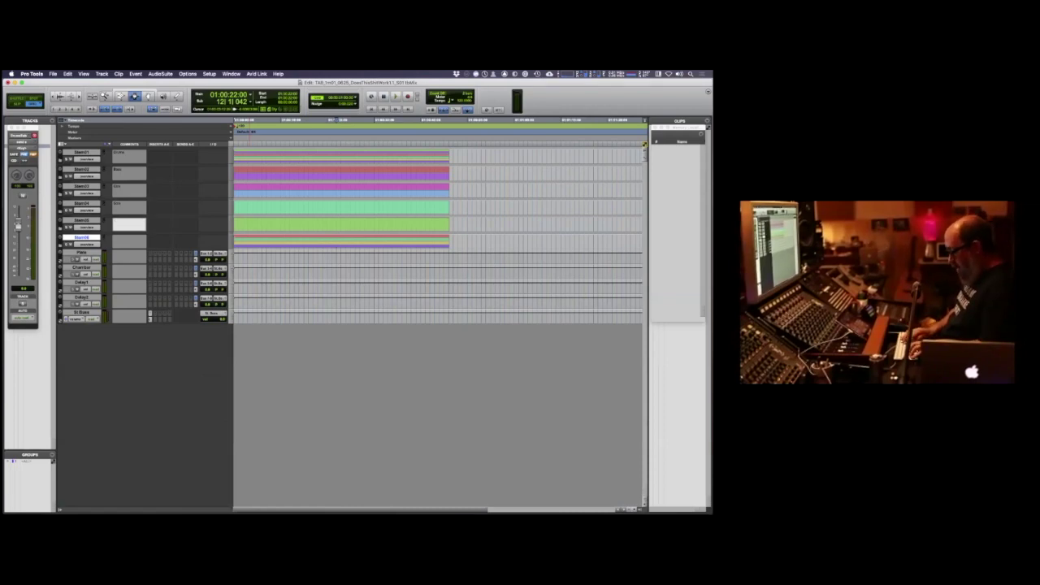
type("Lr")
key("Tab")
type("Strs")
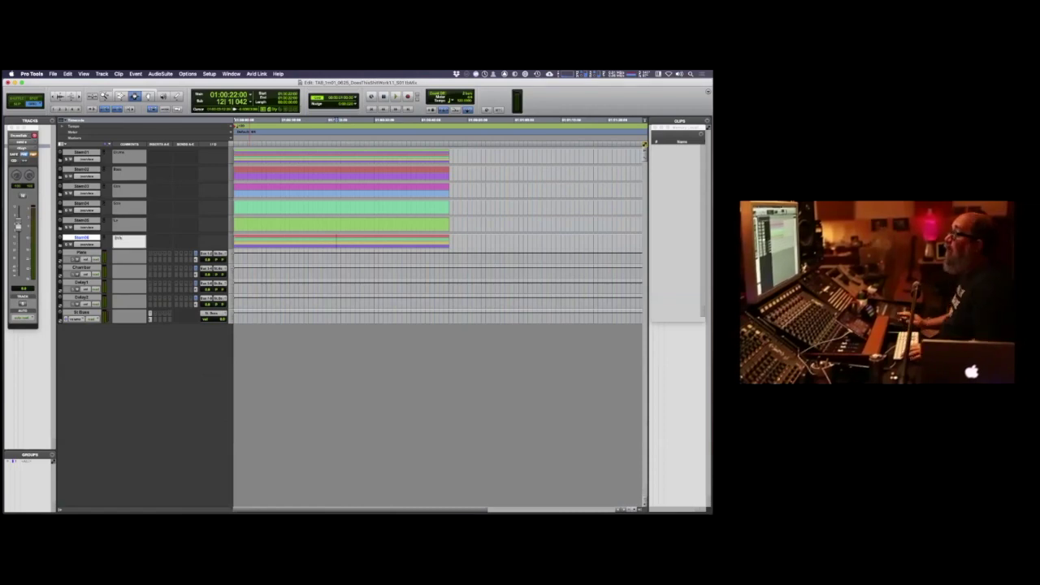
Select all six stem folders over the range from the session start to just past the clips' end and start an offline stem bounce
left_click(90, 153)
left_click_drag(337, 192, 200, 196)
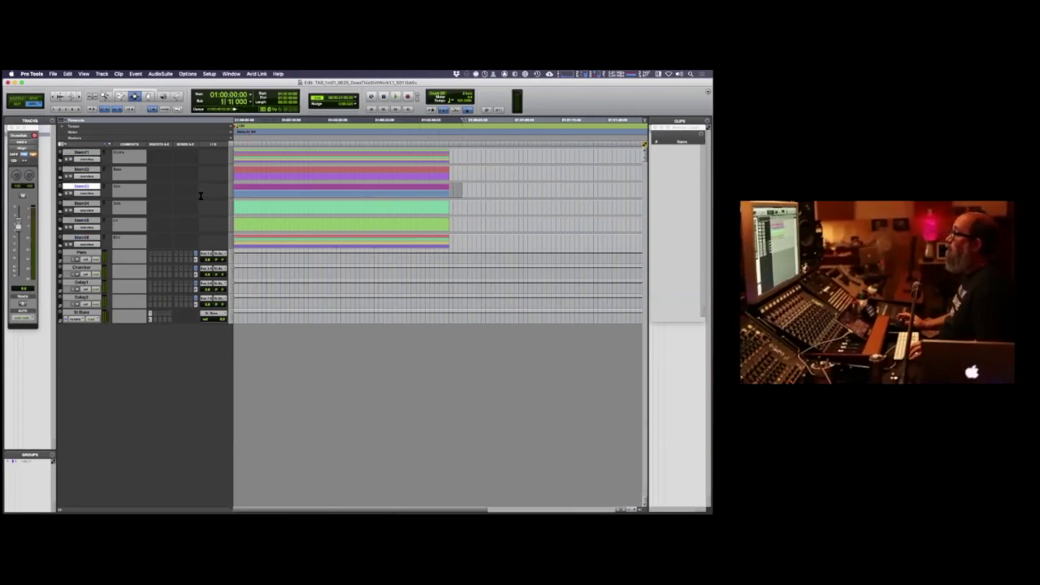
left_click(84, 156)
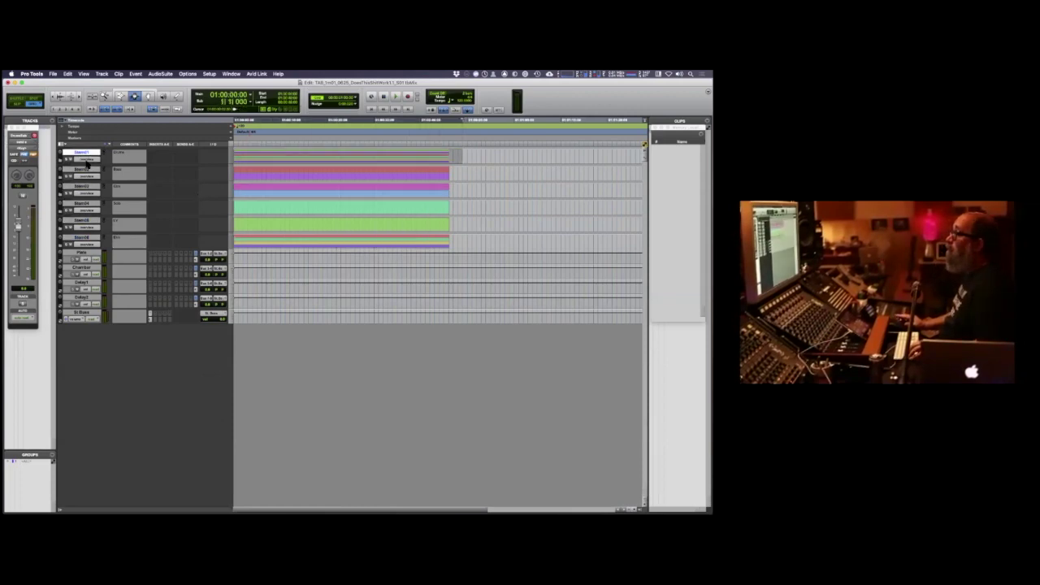
left_click(82, 238, "shift")
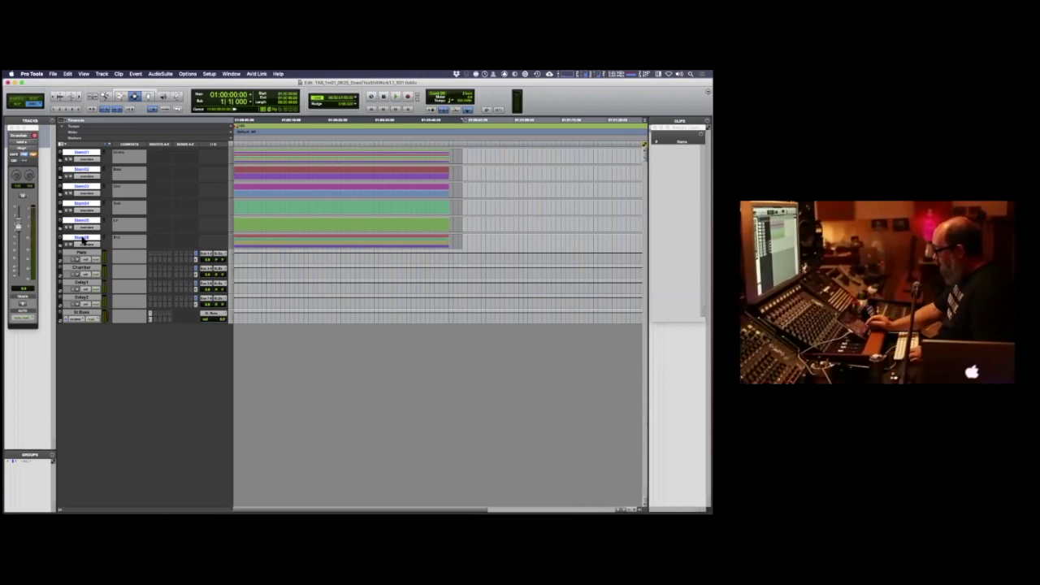
key("super+alt+b")
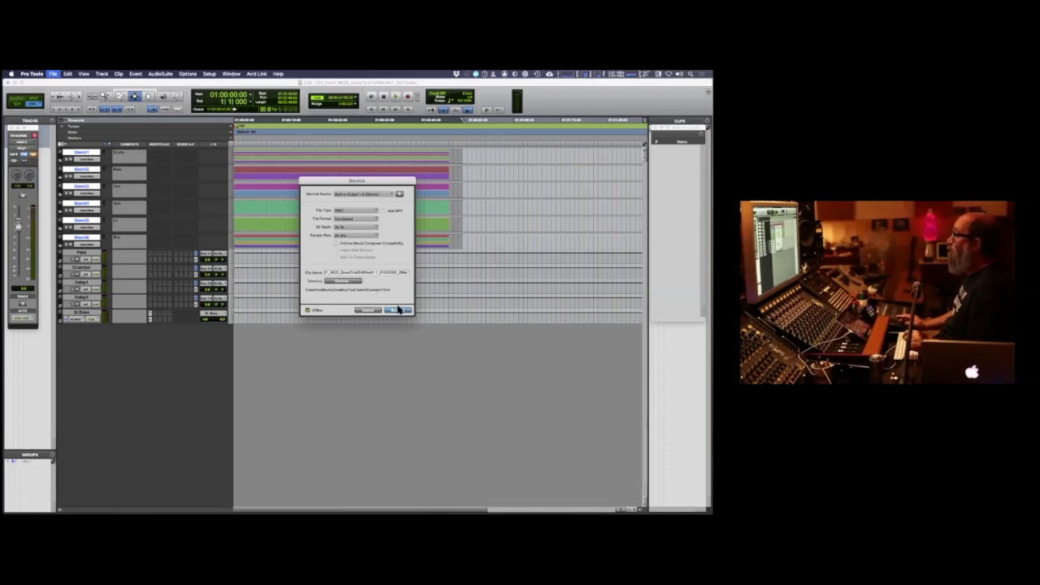
key("Return")
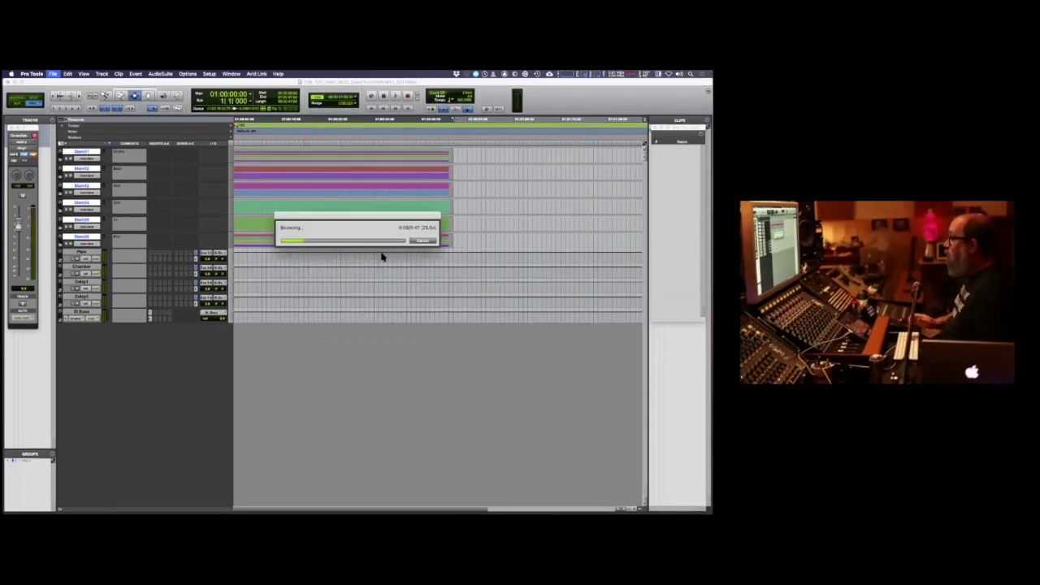